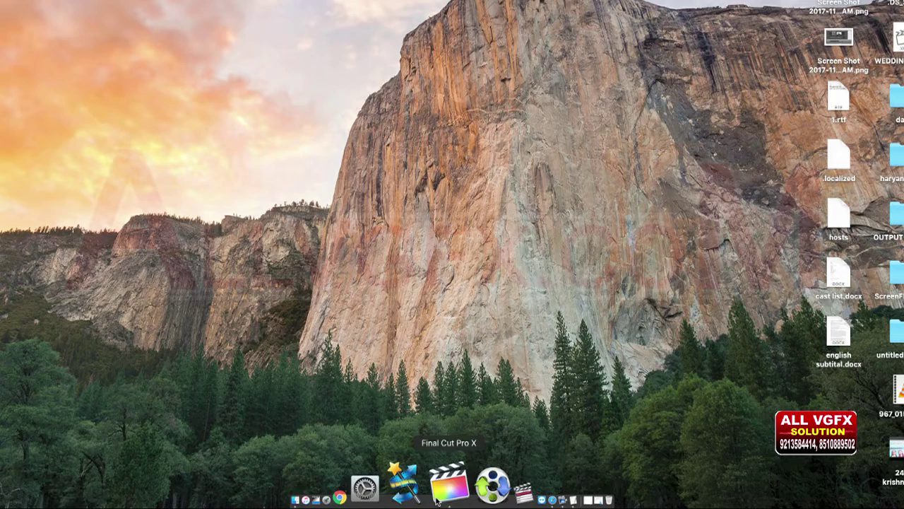
# Step: Bring the Final Cut Pro window with the wedding project in front of the Finder desktop
pyautogui.click(438, 498)
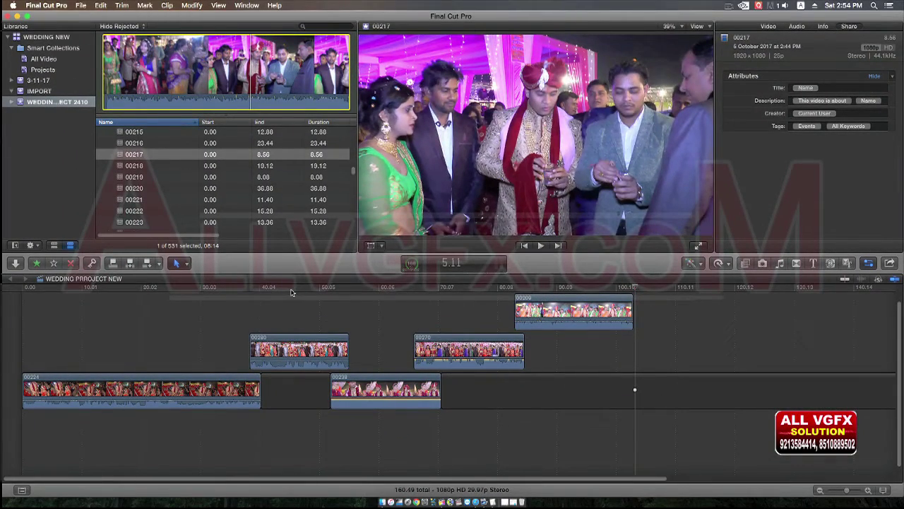
# Step: Scrub through the WEDDING PROJECT NEW edit, then select clip 00209 at 84.65
pyautogui.click(269, 287)
pyautogui.moveTo(230, 291)
pyautogui.mouseDown()
pyautogui.moveTo(262, 306)
pyautogui.moveTo(539, 333)
pyautogui.mouseUp()
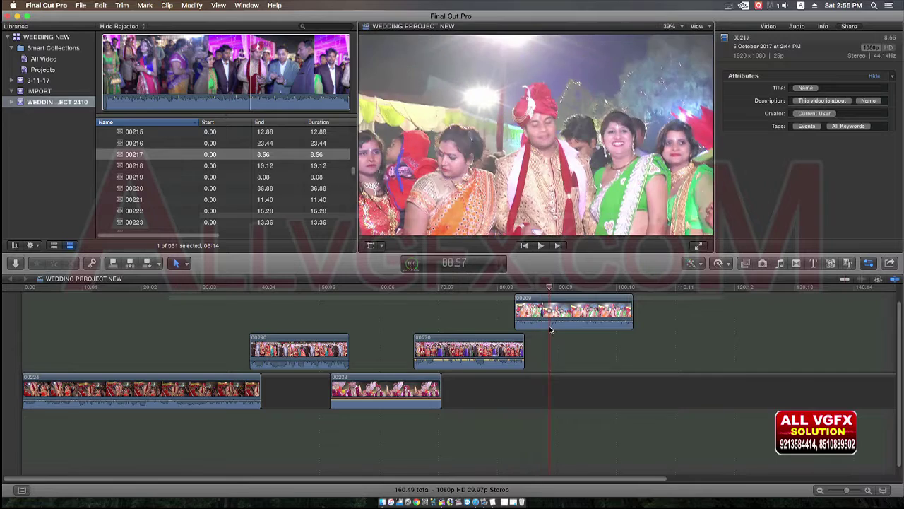
pyautogui.click(539, 334)
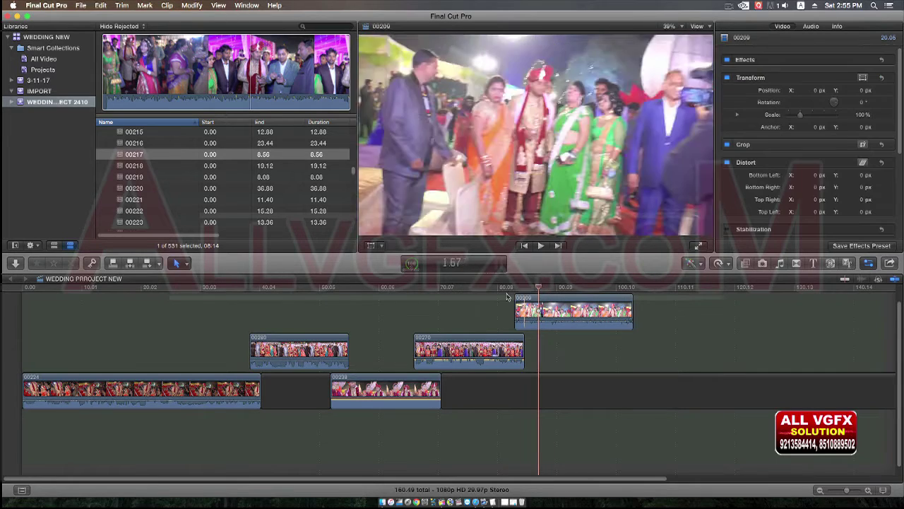
pyautogui.moveTo(43, 291)
pyautogui.mouseDown()
pyautogui.moveTo(407, 330)
pyautogui.moveTo(527, 293)
pyautogui.mouseUp()
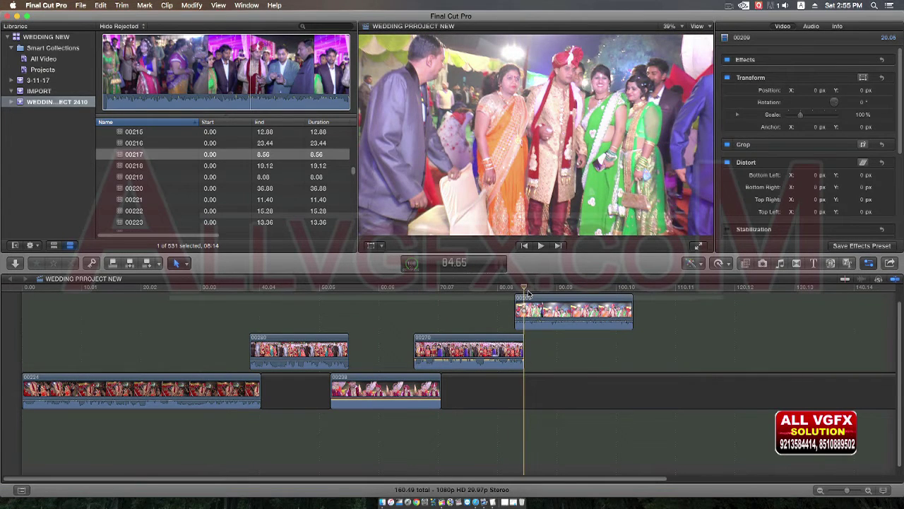
pyautogui.press('c')
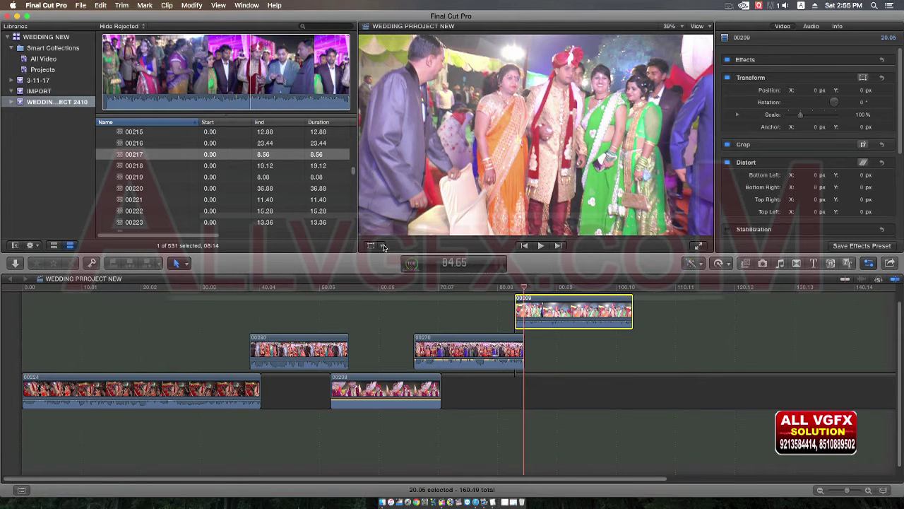
# Step: Choose File > Delete Generated Event Files for the wedding event
pyautogui.click(80, 6)
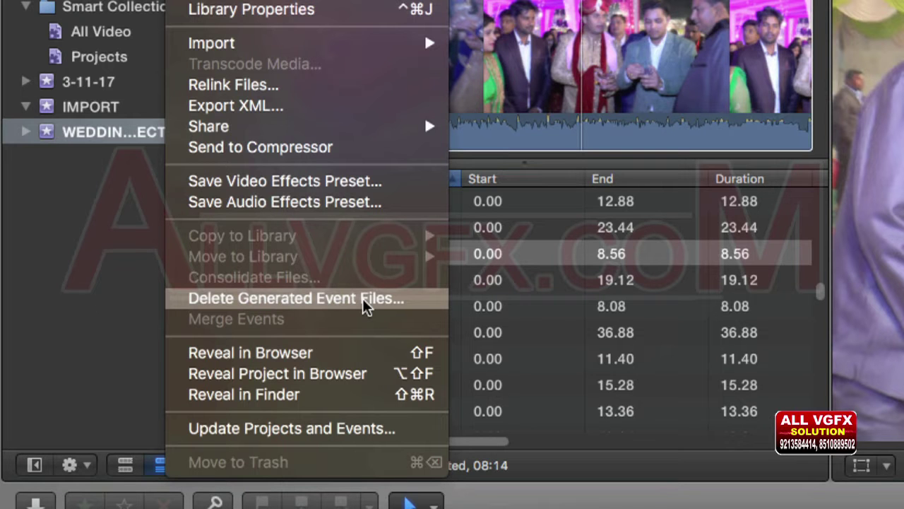
pyautogui.click(366, 304)
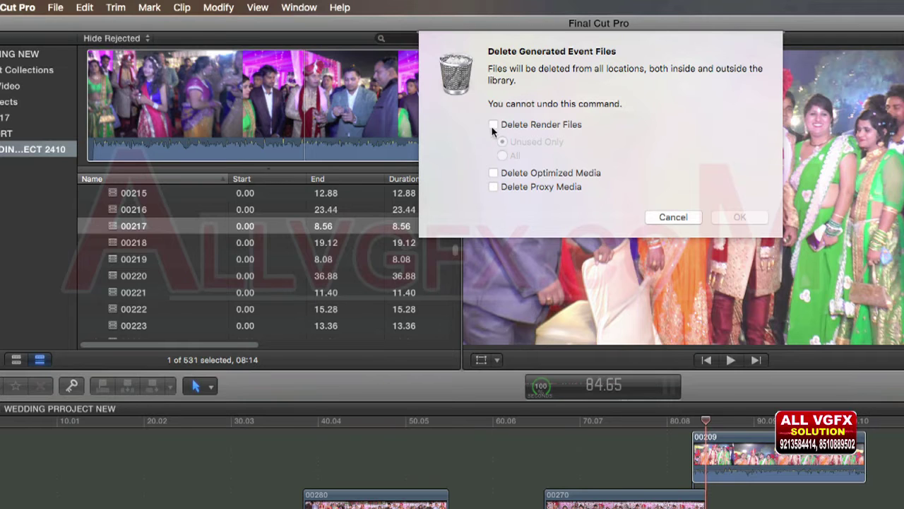
# Step: Tick Delete Render Files set to All, then restore the Finder window
pyautogui.click(539, 124)
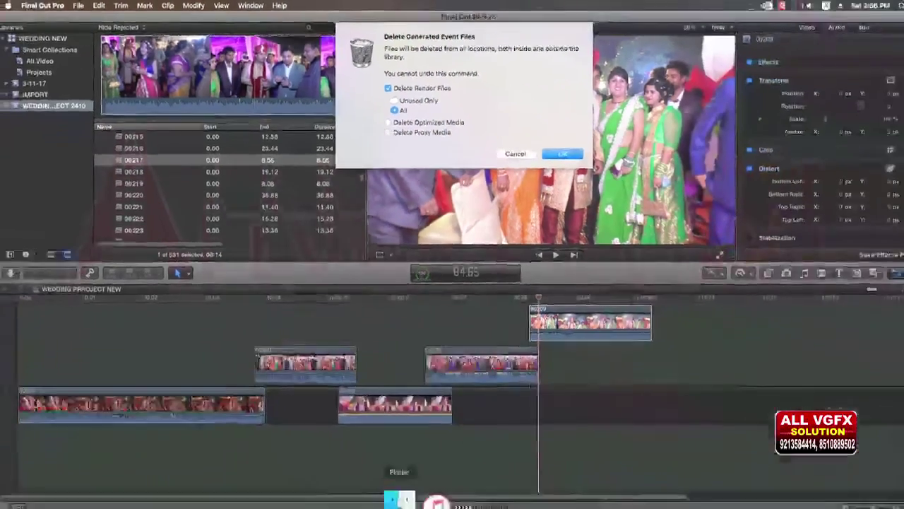
pyautogui.click(386, 501)
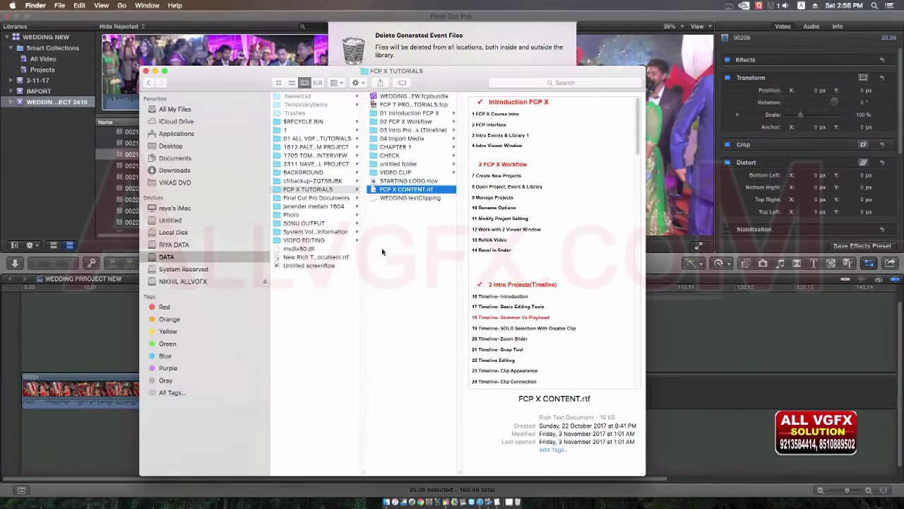
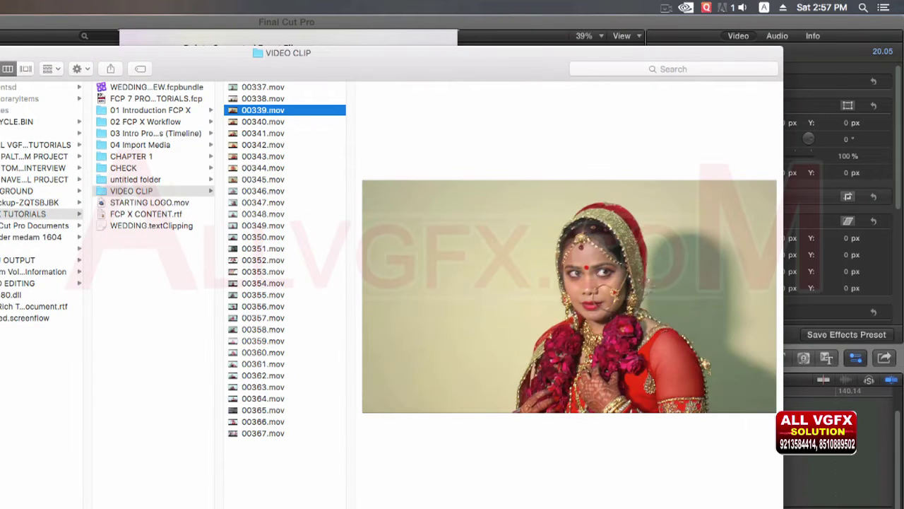
# Step: Preview several wedding clips including 00349.mov, then confirm deleting all render files with the All option
pyautogui.click(247, 132)
pyautogui.click(259, 179)
pyautogui.click(271, 226)
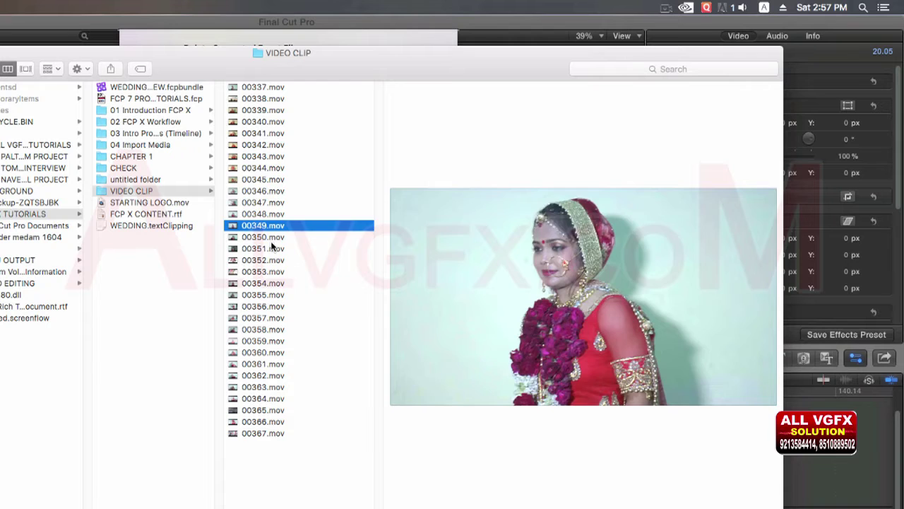
pyautogui.click(274, 248)
pyautogui.click(276, 283)
pyautogui.click(283, 364)
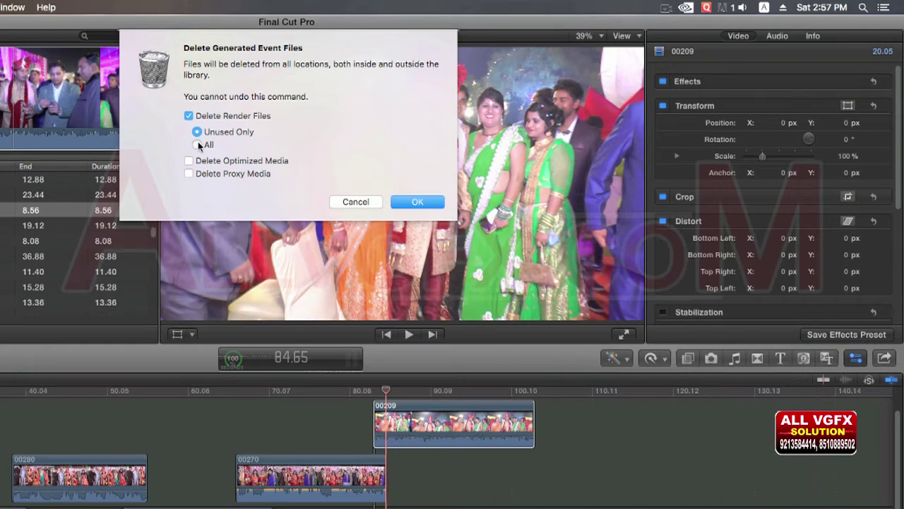
pyautogui.click(416, 201)
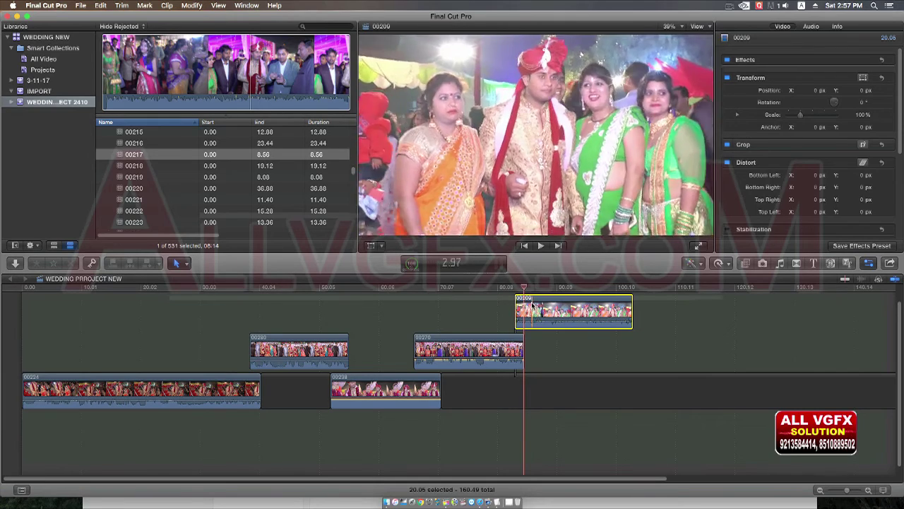
pyautogui.moveTo(511, 286)
pyautogui.mouseDown()
pyautogui.moveTo(76, 292)
pyautogui.moveTo(458, 324)
pyautogui.mouseUp()
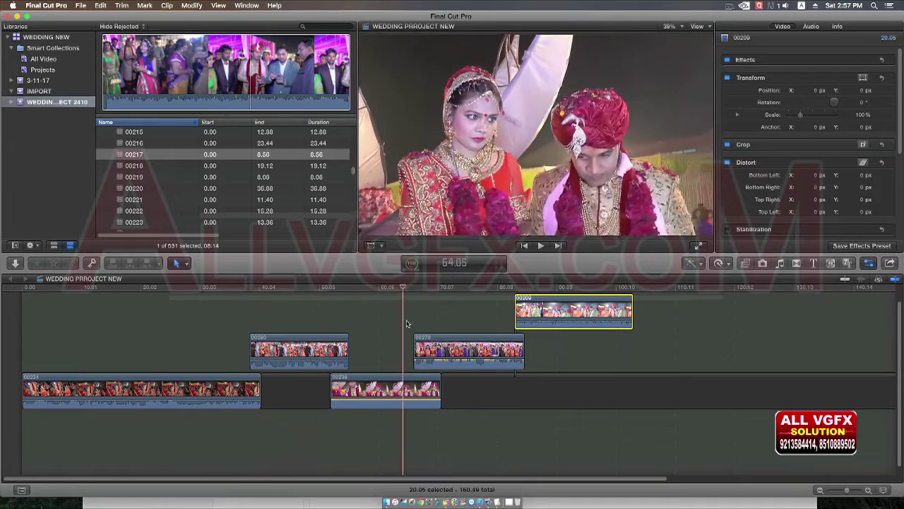
pyautogui.click(80, 5)
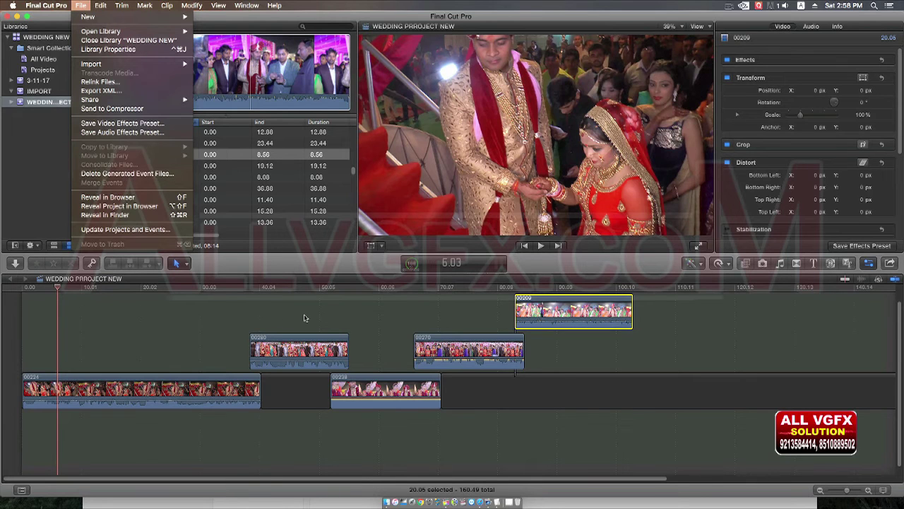
pyautogui.click(264, 297)
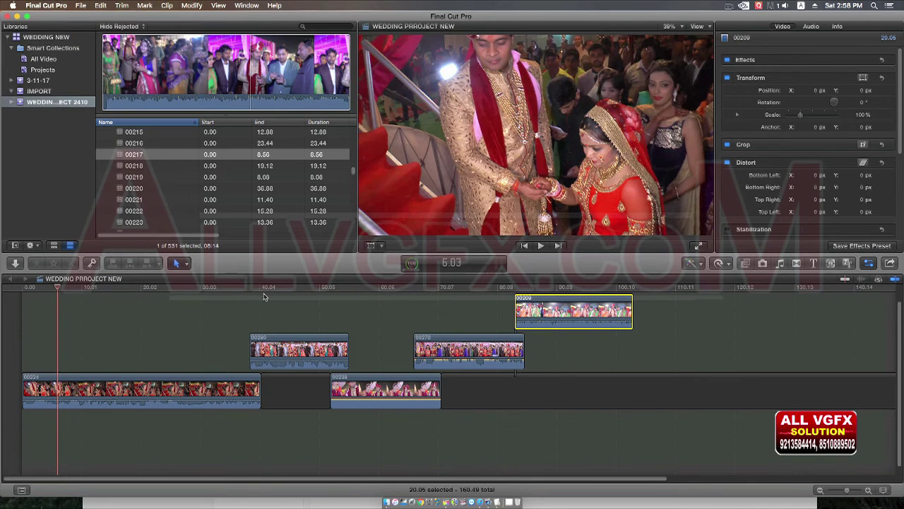